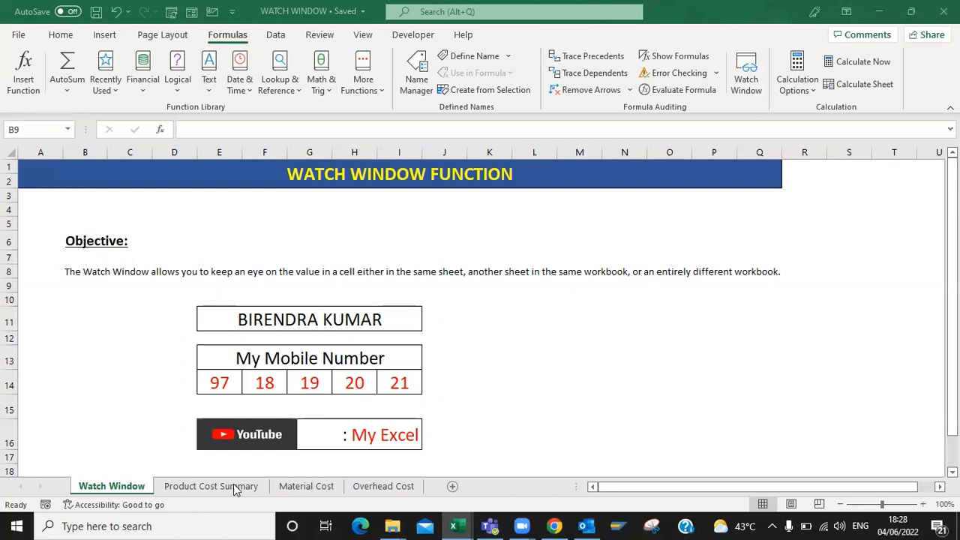
- Review the Smart Mobile row on the Product Cost Summary sheet, from product name and batch size through raw material to total cost
{"action": "left_click", "coordinate": [210, 486]}
{"action": "key", "text": "ctrl+Left"}
{"action": "key", "text": "ctrl+Left"}
{"action": "key", "text": "Left"}
{"action": "key", "text": "Right"}
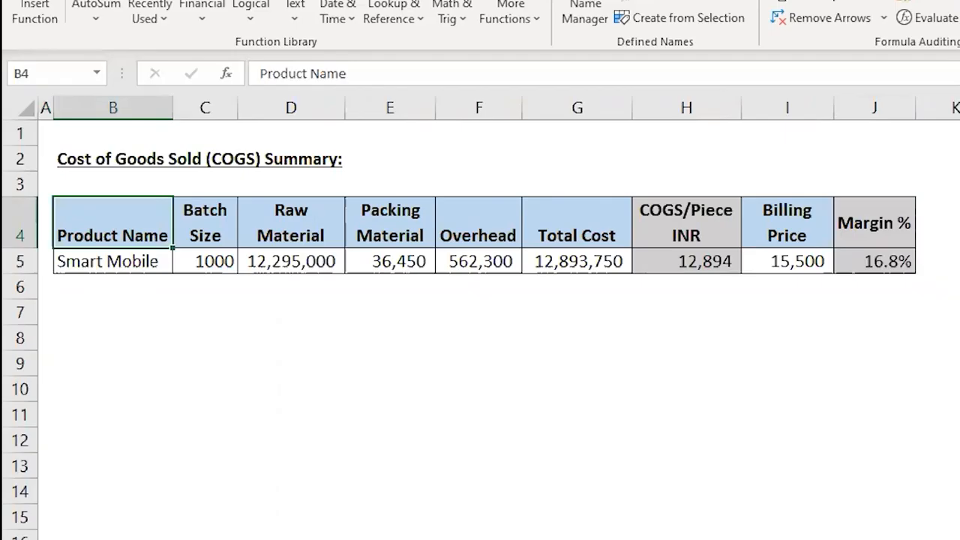
{"action": "key", "text": "Down"}
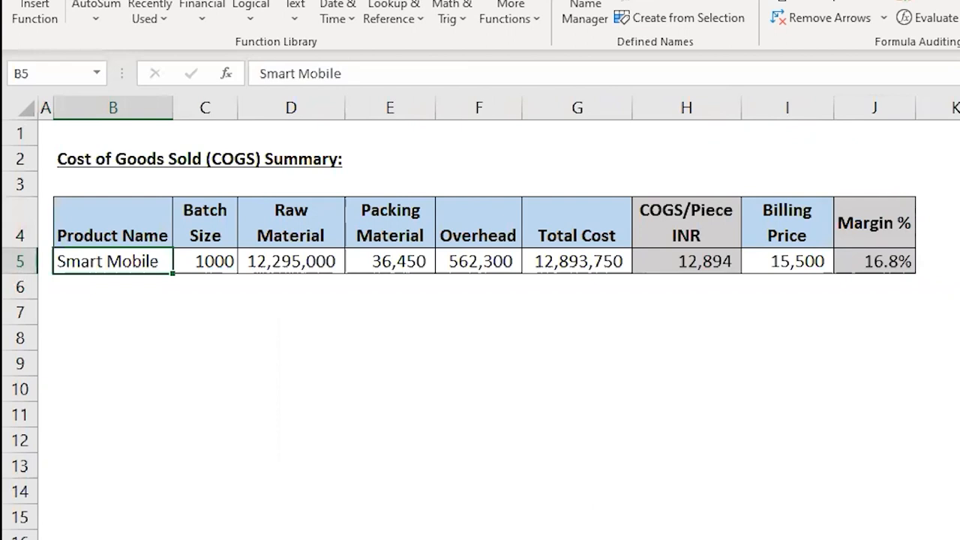
{"action": "key", "text": "Right"}
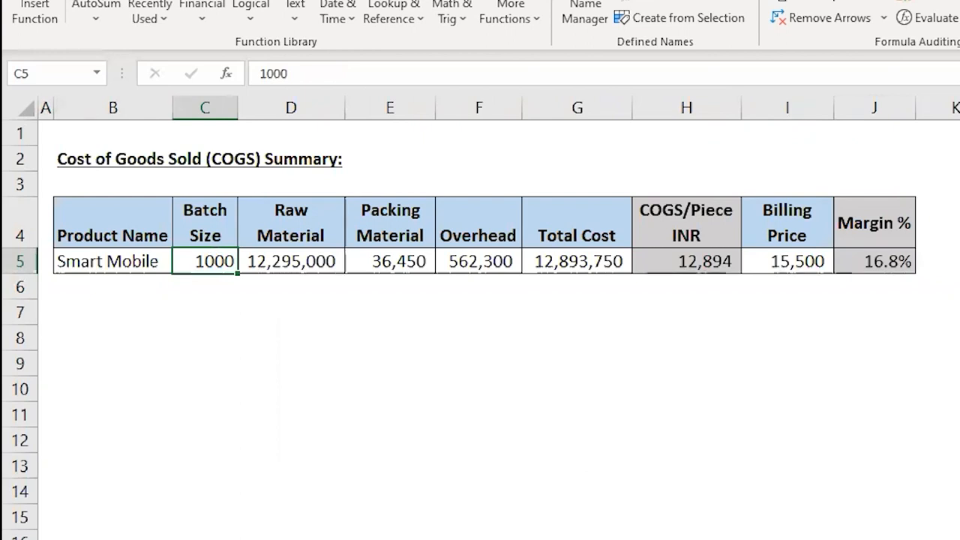
{"action": "key", "text": "Right"}
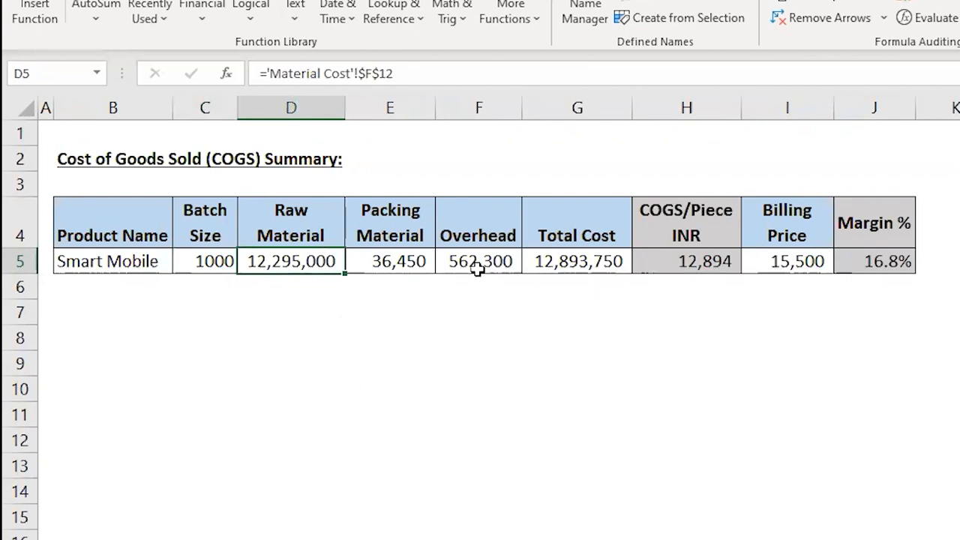
{"action": "left_click", "coordinate": [574, 256]}
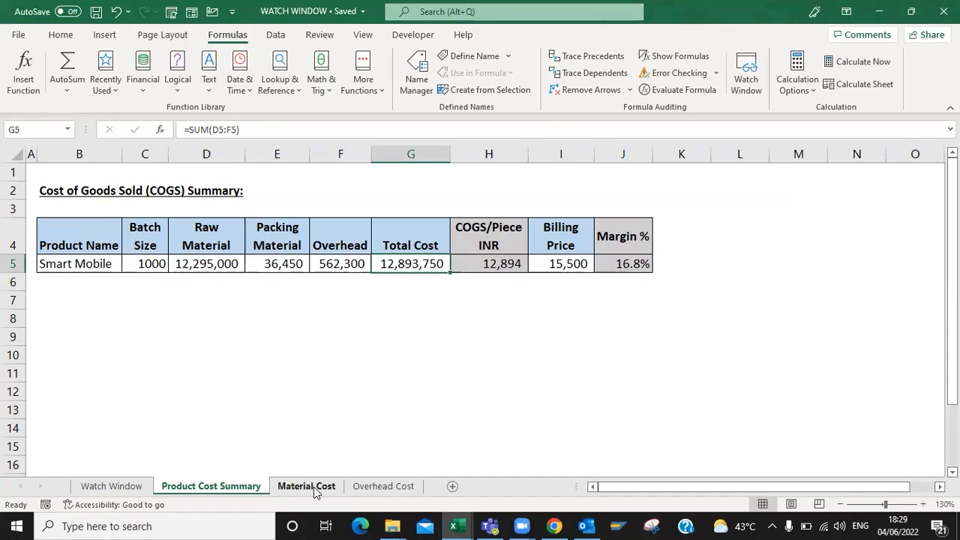
- Examine the raw and packing material lines on the Material Cost sheet and the expense heads on the Overhead Cost sheet
{"action": "left_click", "coordinate": [311, 487]}
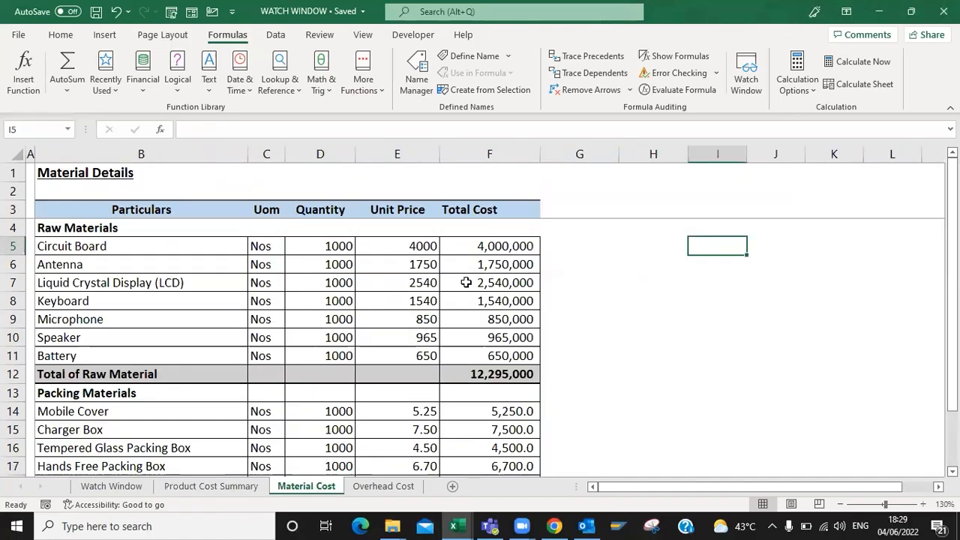
{"action": "key", "text": "Left"}
{"action": "key", "text": "Left"}
{"action": "key", "text": "Left"}
{"action": "key", "text": "Left"}
{"action": "key", "text": "Left"}
{"action": "key", "text": "Left"}
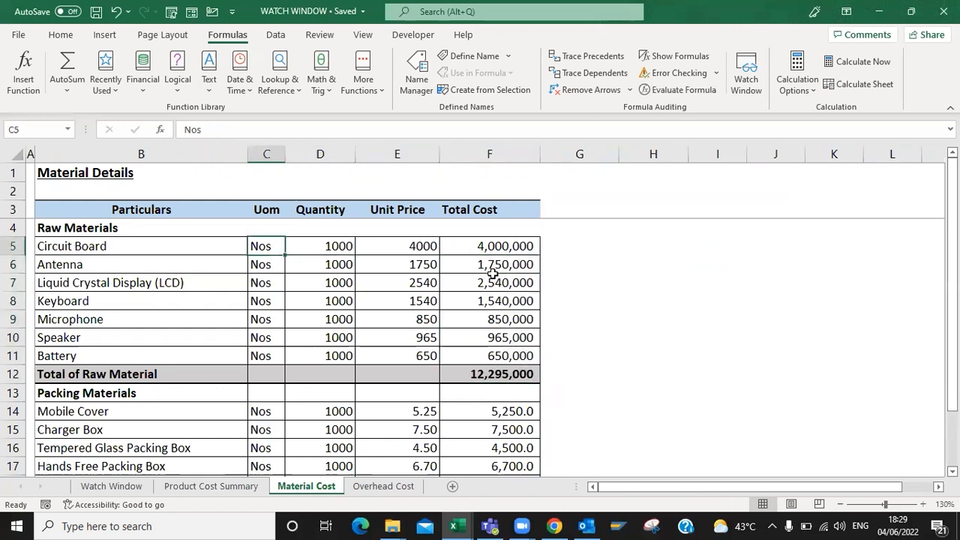
{"action": "key", "text": "ctrl+Down"}
{"action": "key", "text": "ctrl+Down"}
{"action": "key", "text": "shift+Down"}
{"action": "key", "text": "shift+Down"}
{"action": "key", "text": "shift+Down"}
{"action": "key", "text": "shift+Down"}
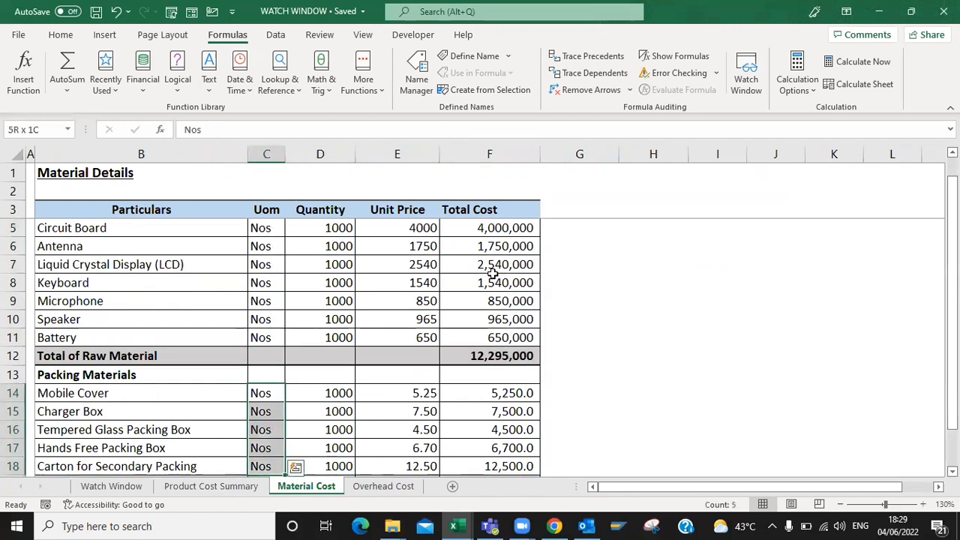
{"action": "key", "text": "ctrl+q"}
{"action": "left_click", "coordinate": [392, 491]}
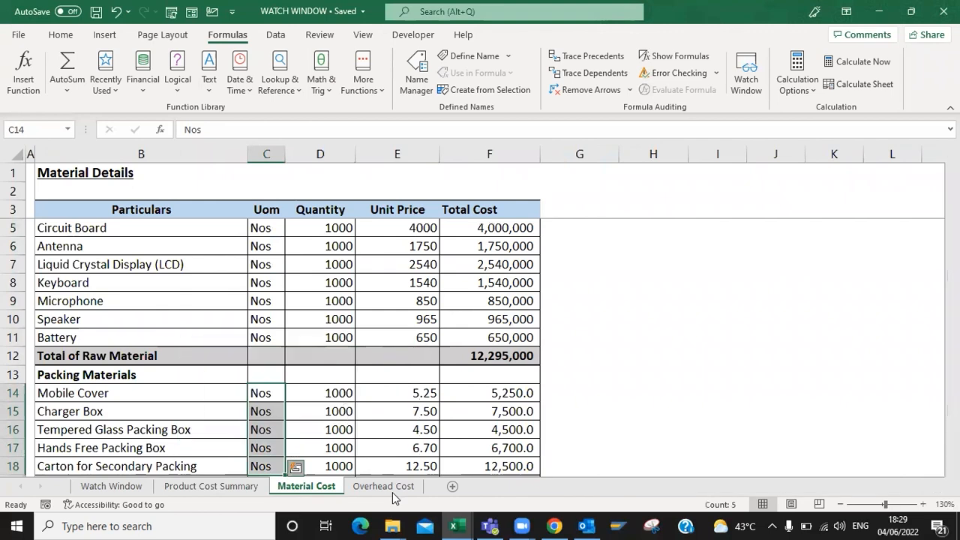
{"action": "key", "text": "Down"}
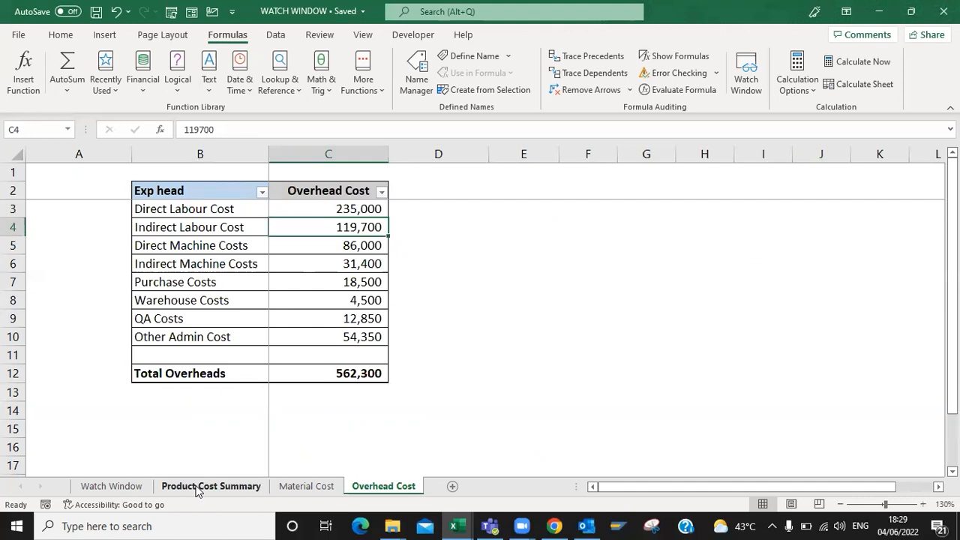
- Inspect the formulas behind COGS/Piece INR and Margin % for Smart Mobile on the Product Cost Summary sheet
{"action": "left_click", "coordinate": [197, 487]}
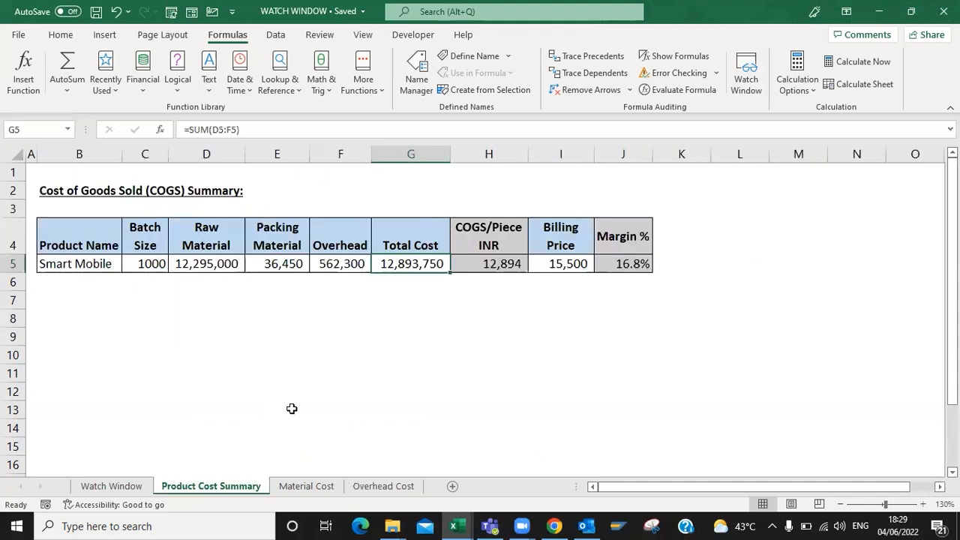
{"action": "left_click", "coordinate": [501, 264]}
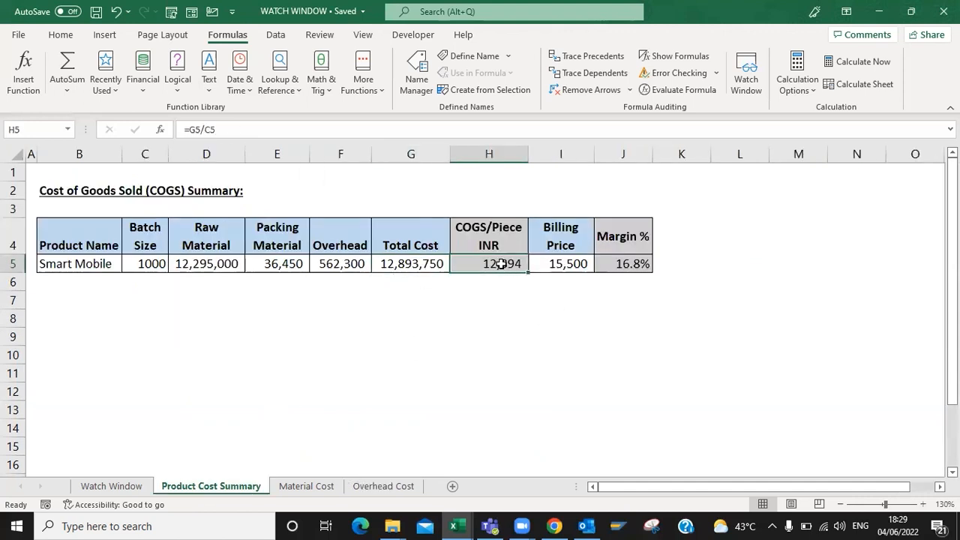
{"action": "double_click", "coordinate": [501, 264]}
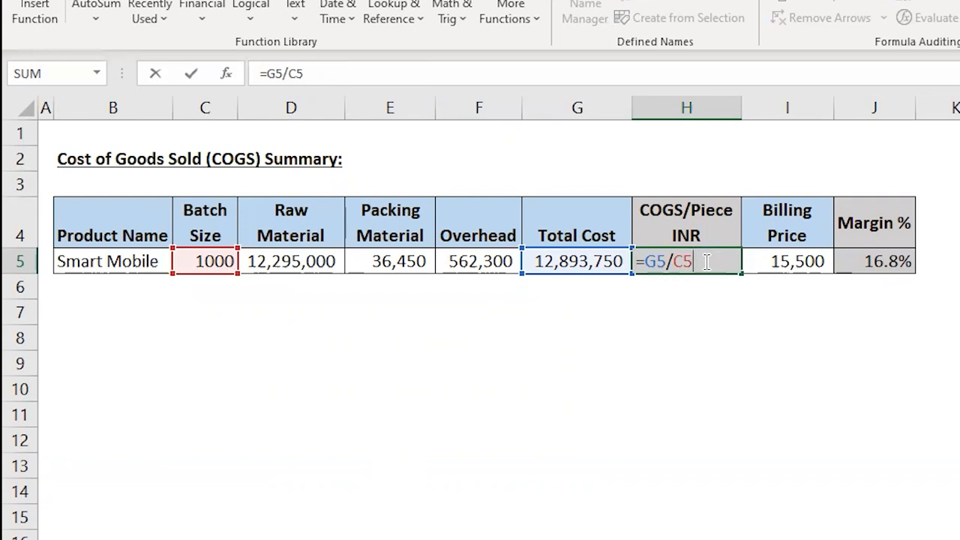
{"action": "key", "text": "ctrl+Return"}
{"action": "key", "text": "Right"}
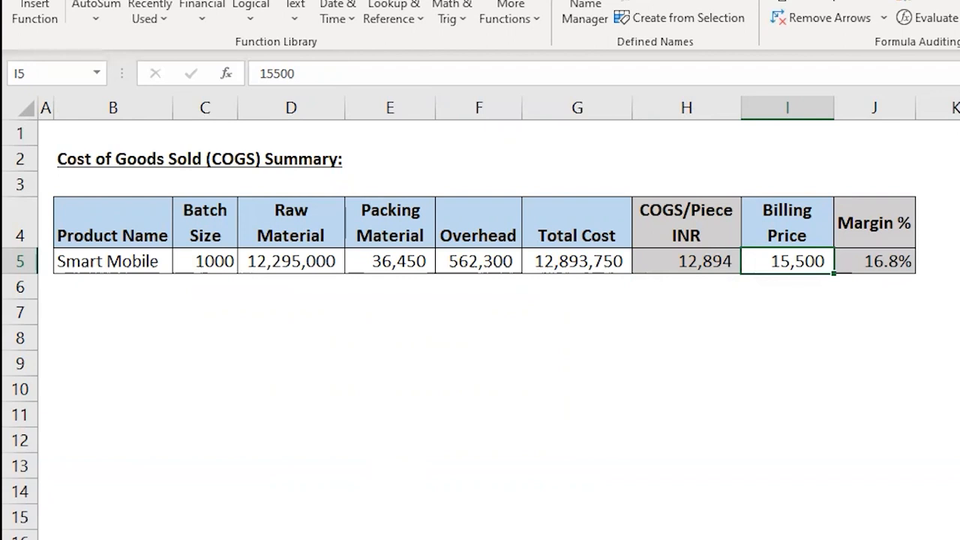
{"action": "key", "text": "Right"}
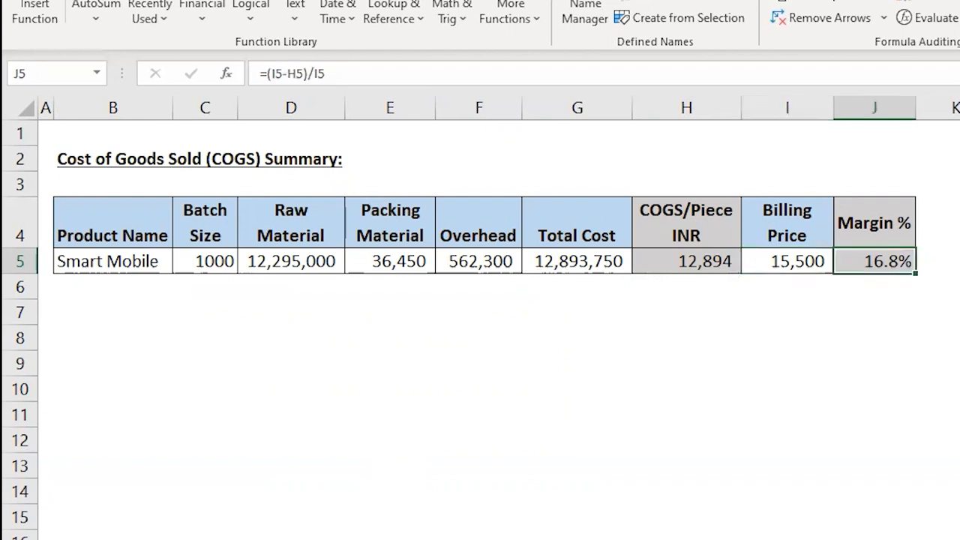
{"action": "key", "text": "F2"}
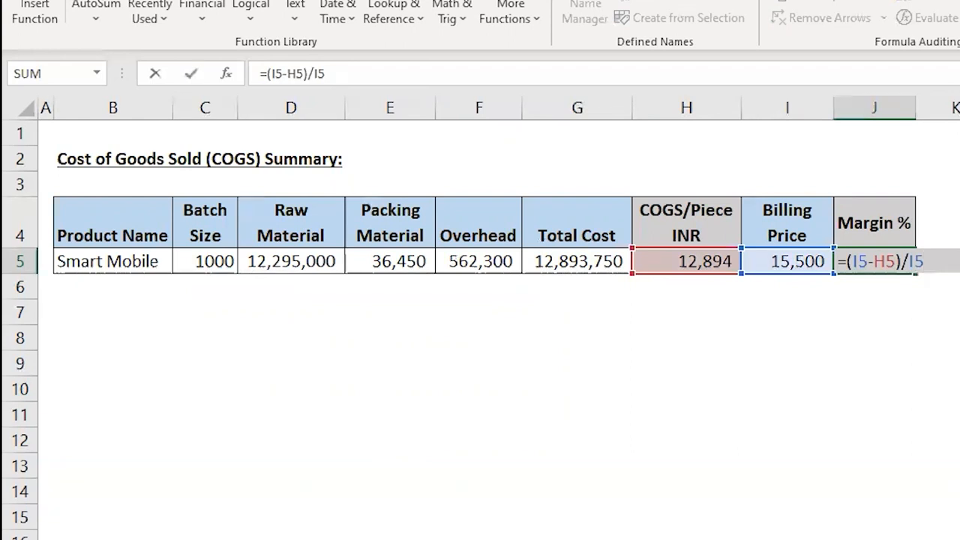
{"action": "key", "text": "ctrl+Return"}
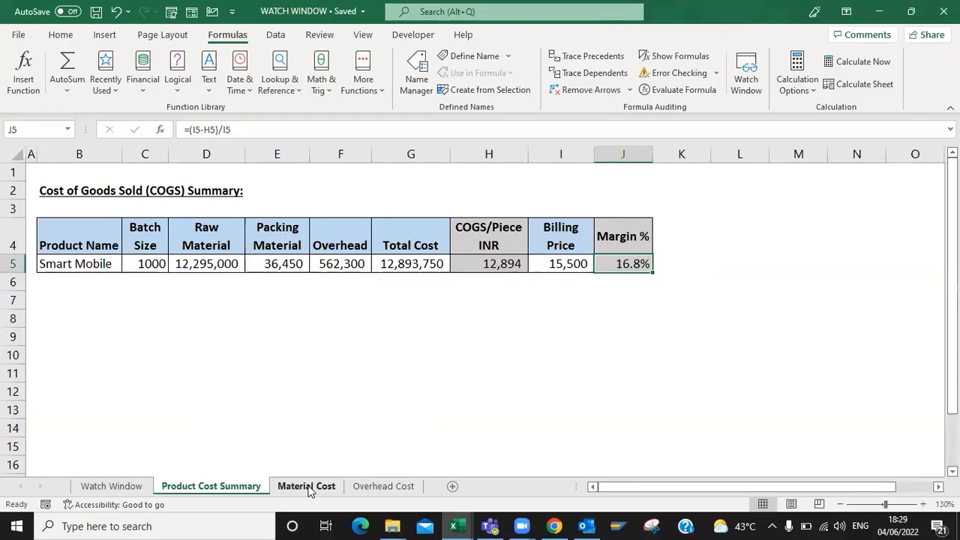
- Set the Circuit Board unit price to 3500 on the Material Cost sheet
{"action": "left_click", "coordinate": [310, 488]}
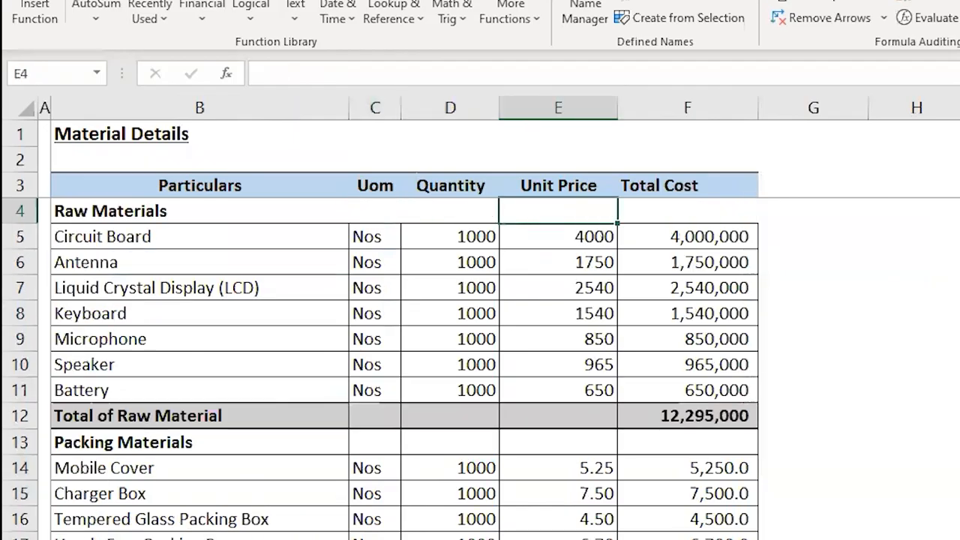
{"action": "key", "text": "Down"}
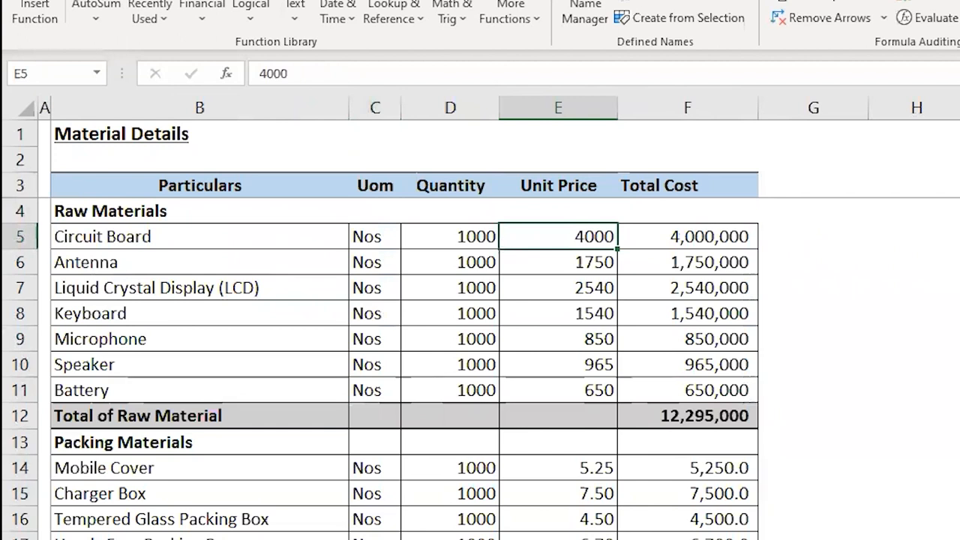
{"action": "key", "text": "Left"}
{"action": "key", "text": "Right"}
{"action": "type", "text": "3500"}
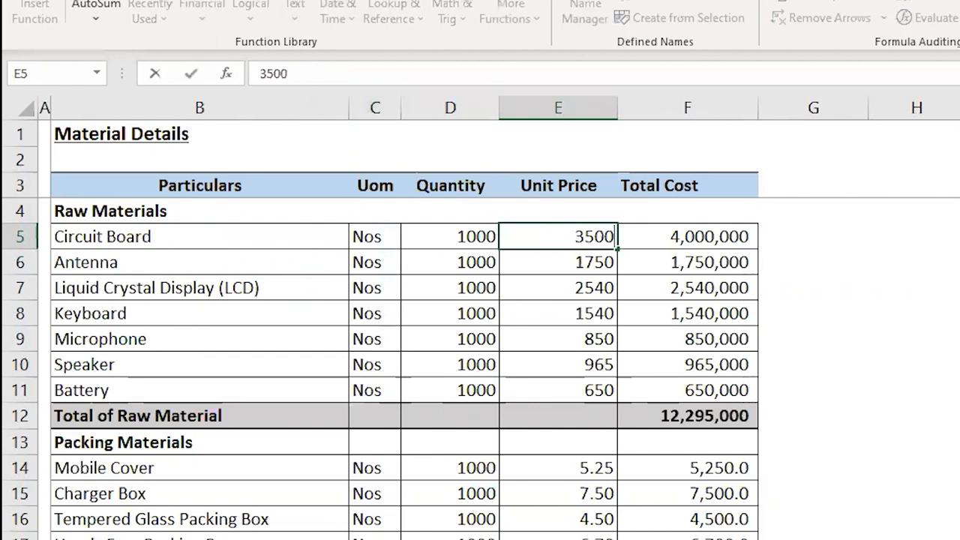
{"action": "key", "text": "Return"}
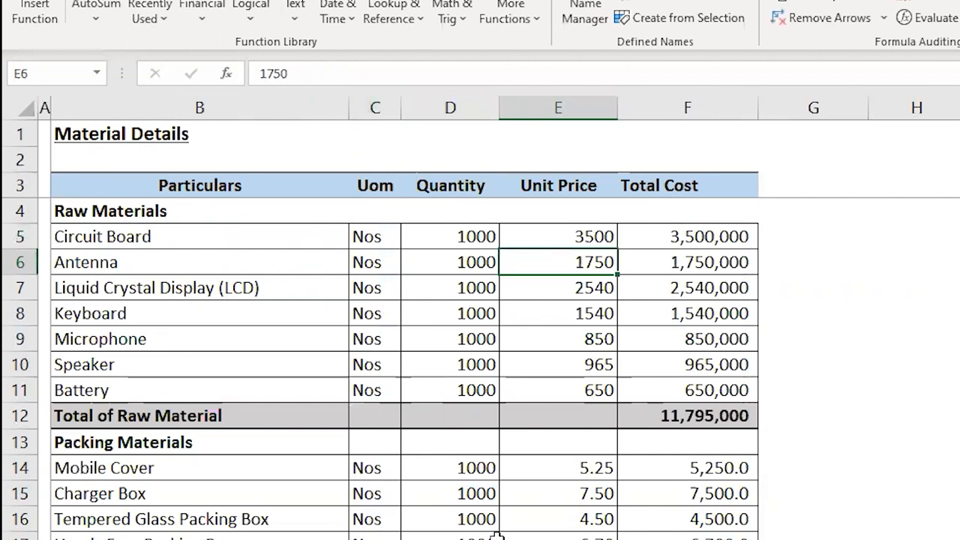
- Check the Overhead Cost sheet and the effect of the new circuit board price on the Product Cost Summary sheet
{"action": "left_click", "coordinate": [311, 537]}
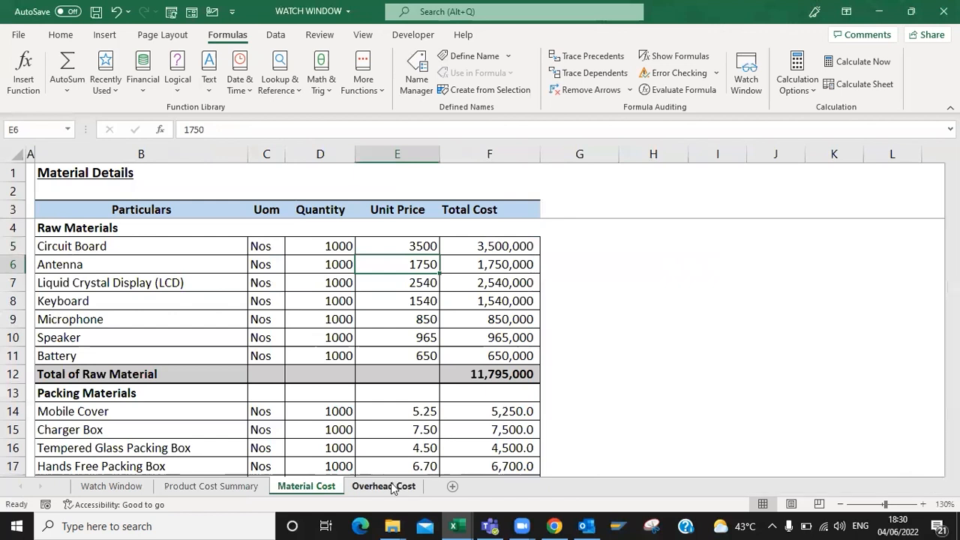
{"action": "left_click", "coordinate": [391, 487]}
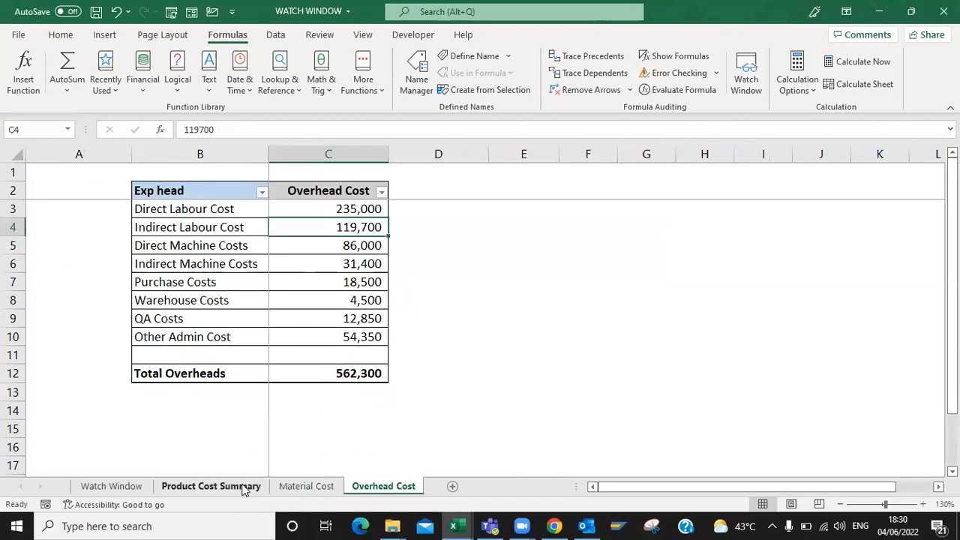
{"action": "left_click", "coordinate": [216, 487]}
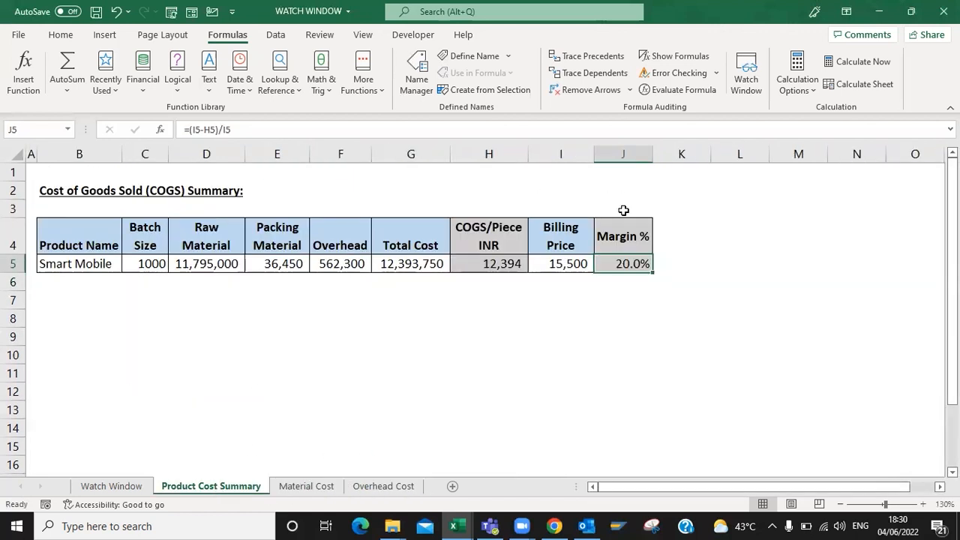
- Open the Watch Window from the Material Cost sheet and add a watch on the COGS/Piece cells H4:H5 of Product Cost Summary
{"action": "left_click", "coordinate": [315, 489]}
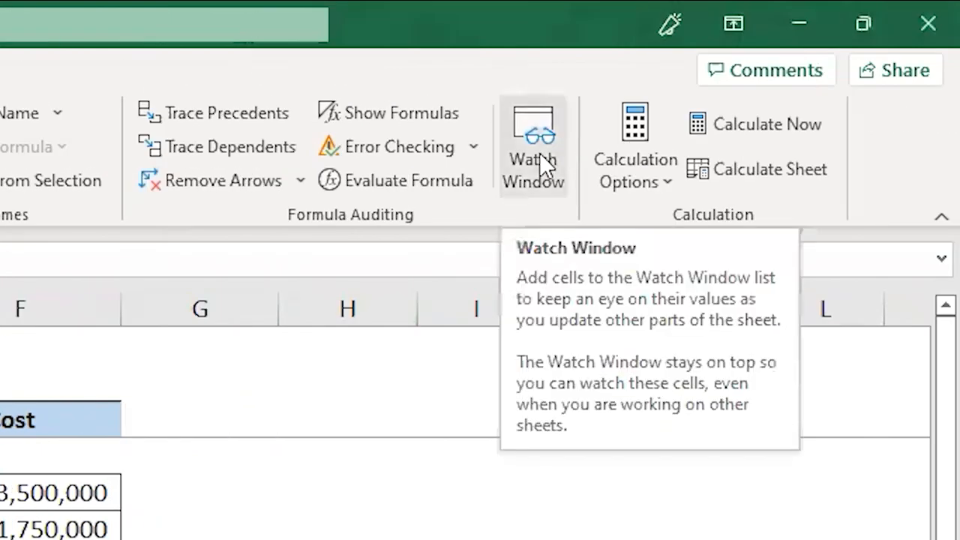
{"action": "left_click", "coordinate": [539, 153]}
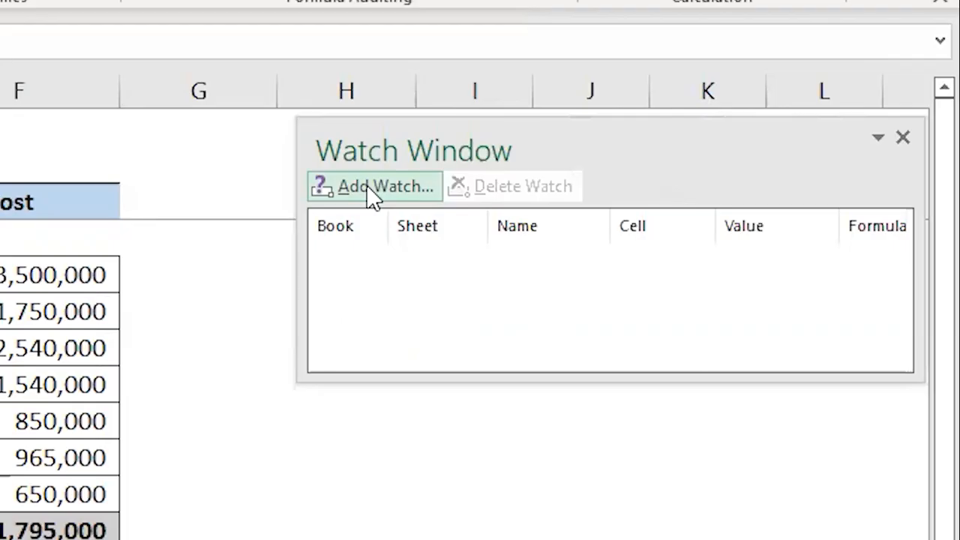
{"action": "left_click", "coordinate": [370, 188]}
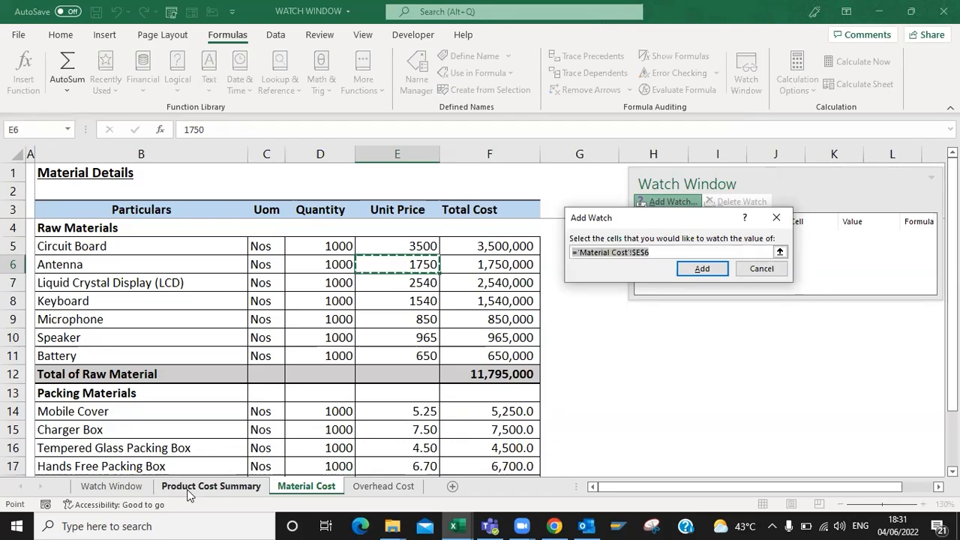
{"action": "left_click", "coordinate": [210, 486]}
{"action": "left_click_drag", "start_coordinate": [488, 239], "coordinate": [488, 240]}
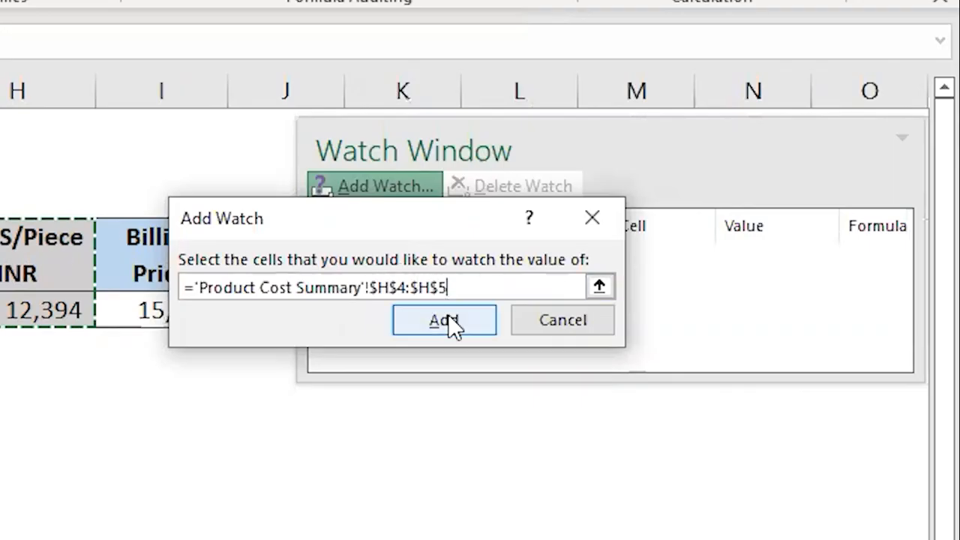
{"action": "left_click", "coordinate": [449, 321]}
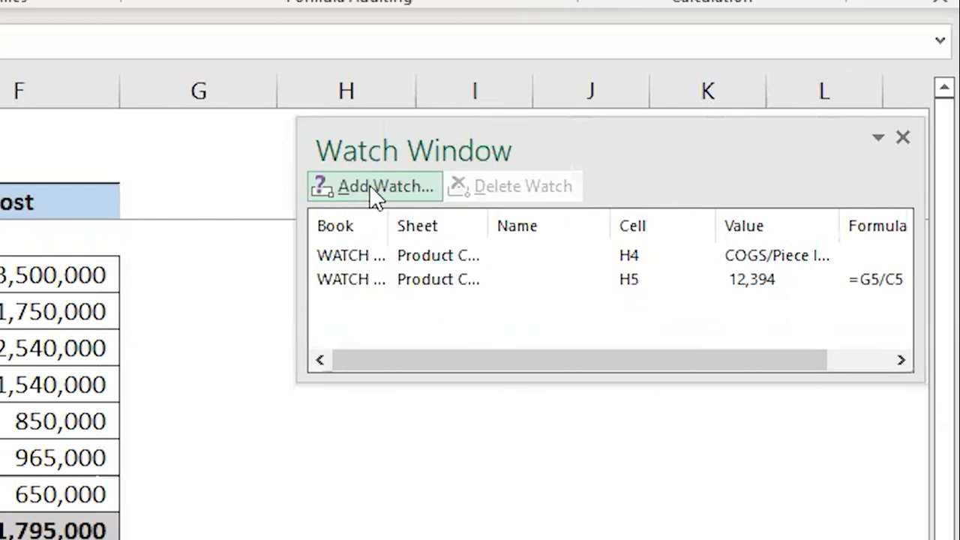
- Add a watch on the Margin % cells J4:J5 of Product Cost Summary, moving the Watch Window clear of the table
{"action": "left_click", "coordinate": [388, 183]}
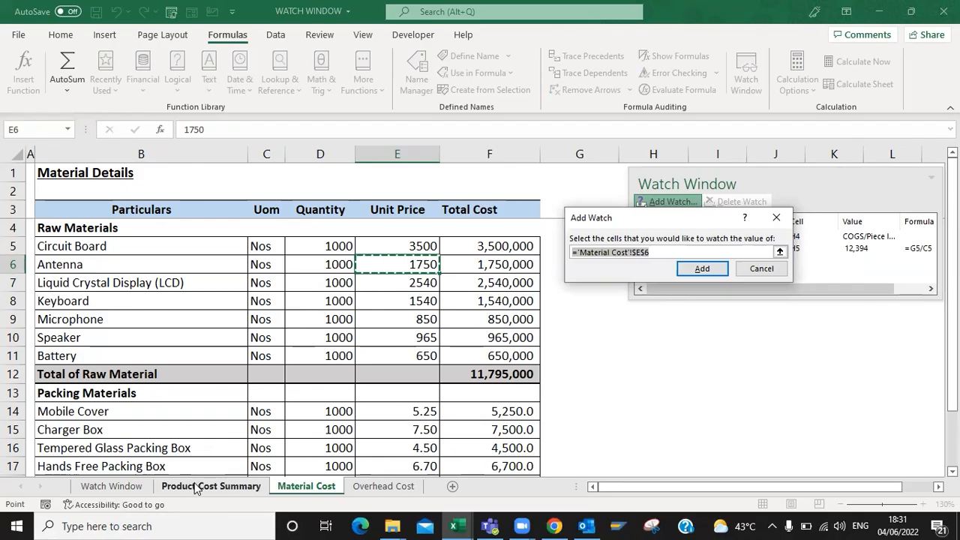
{"action": "left_click", "coordinate": [197, 487]}
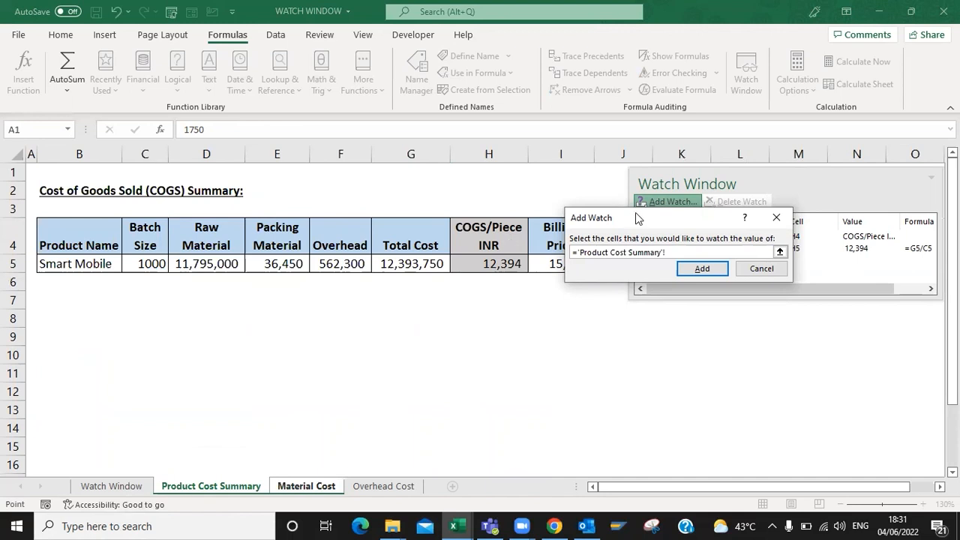
{"action": "left_click_drag", "start_coordinate": [635, 212], "coordinate": [681, 321]}
{"action": "left_click", "coordinate": [608, 234]}
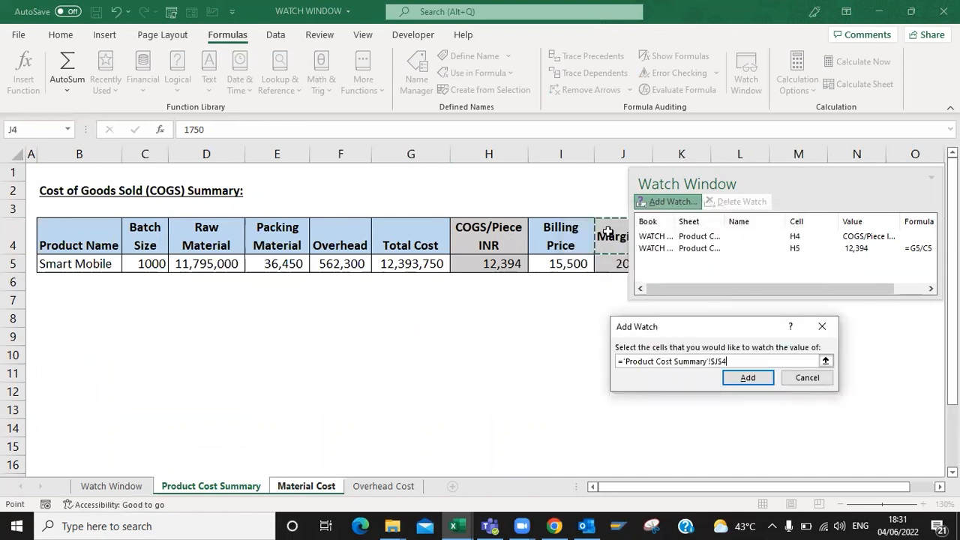
{"action": "key", "text": "shift+Down"}
{"action": "left_click_drag", "start_coordinate": [764, 178], "coordinate": [810, 190]}
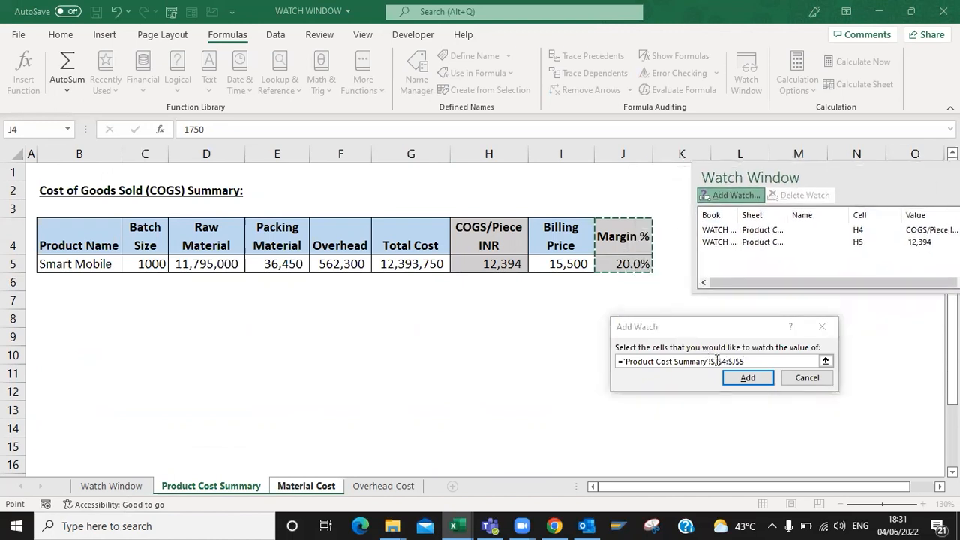
{"action": "left_click", "coordinate": [747, 379]}
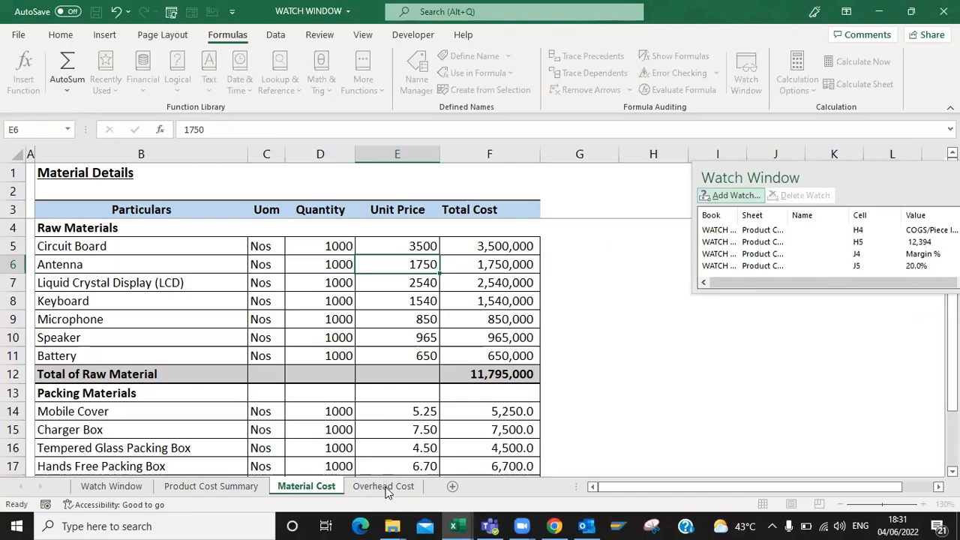
- Change the Direct Labour Cost in cell C3 of the Overhead Cost sheet to 435,000
{"action": "left_click", "coordinate": [384, 486]}
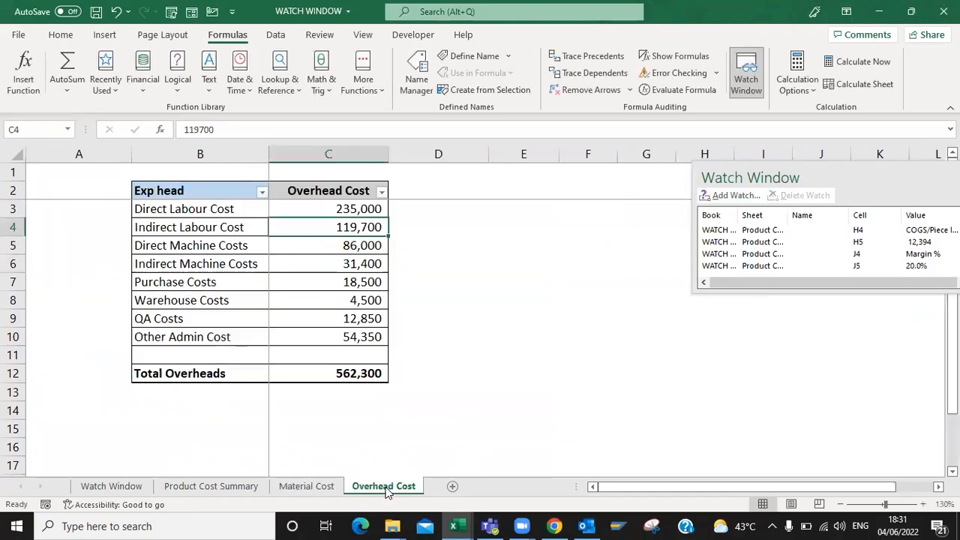
{"action": "key", "text": "Up"}
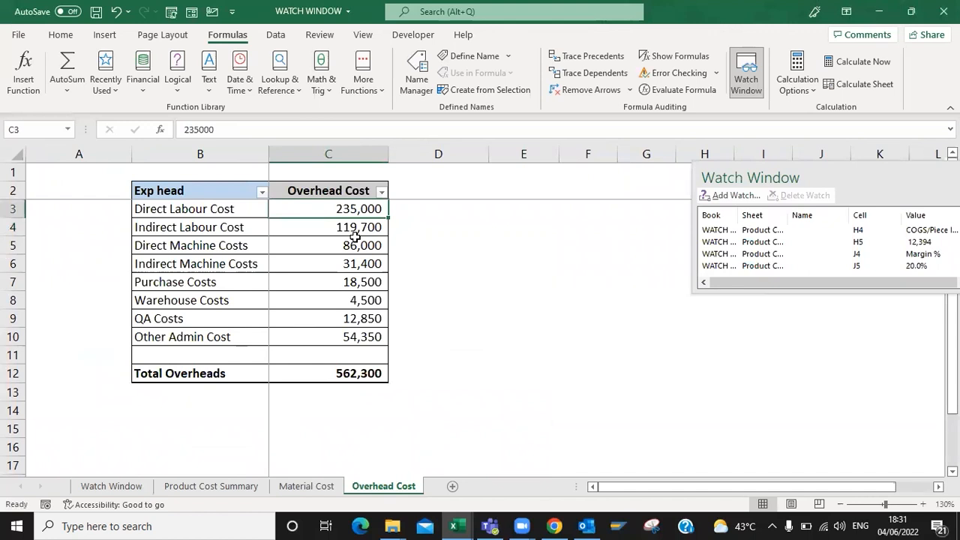
{"action": "key", "text": "F2"}
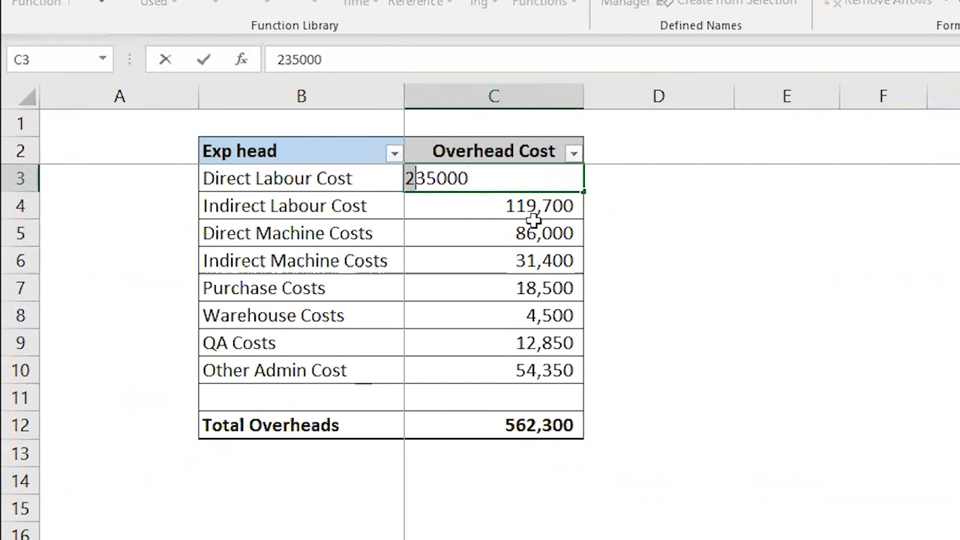
{"action": "type", "text": "4"}
{"action": "key", "text": "Return"}
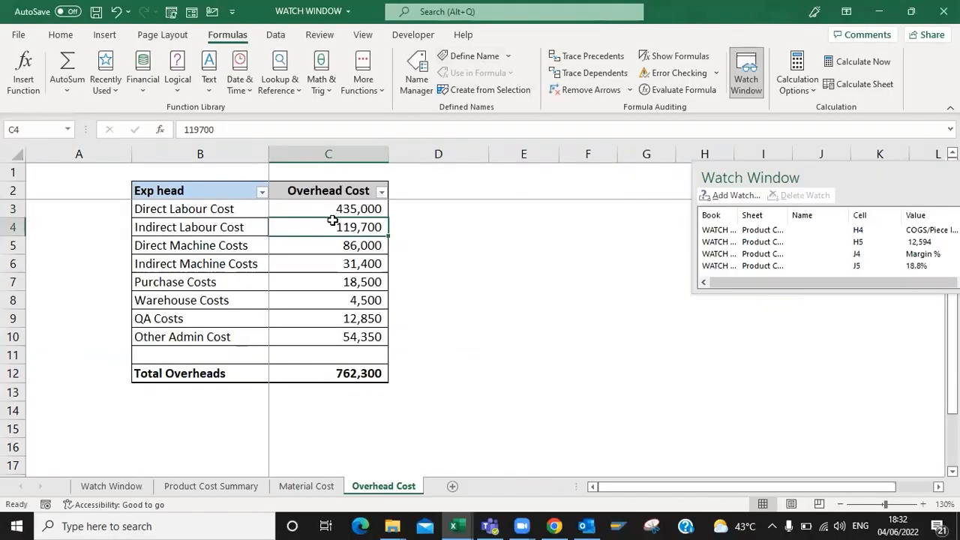
- Move the Watch Window so its formula column is in view, and undo the Direct Labour Cost change
{"action": "left_click", "coordinate": [327, 209]}
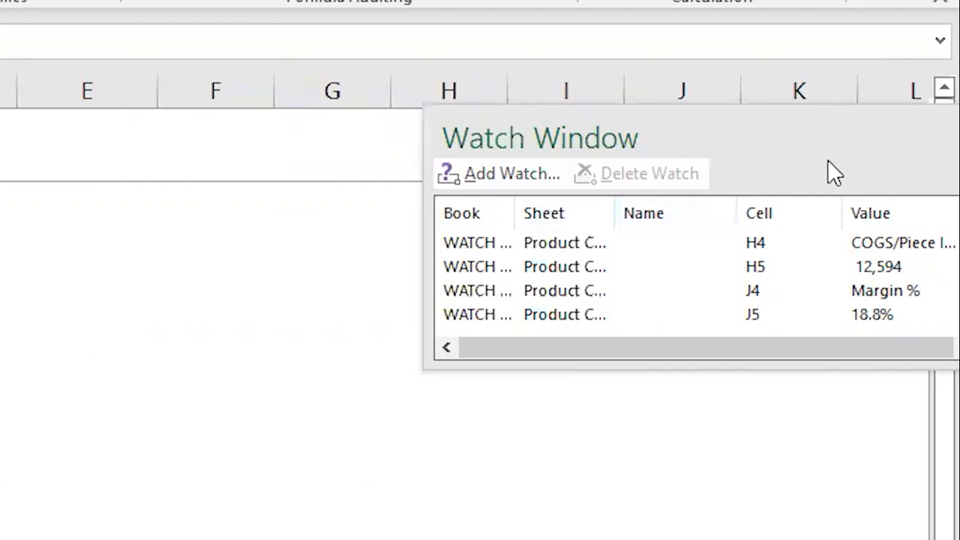
{"action": "left_click_drag", "start_coordinate": [777, 142], "coordinate": [493, 160]}
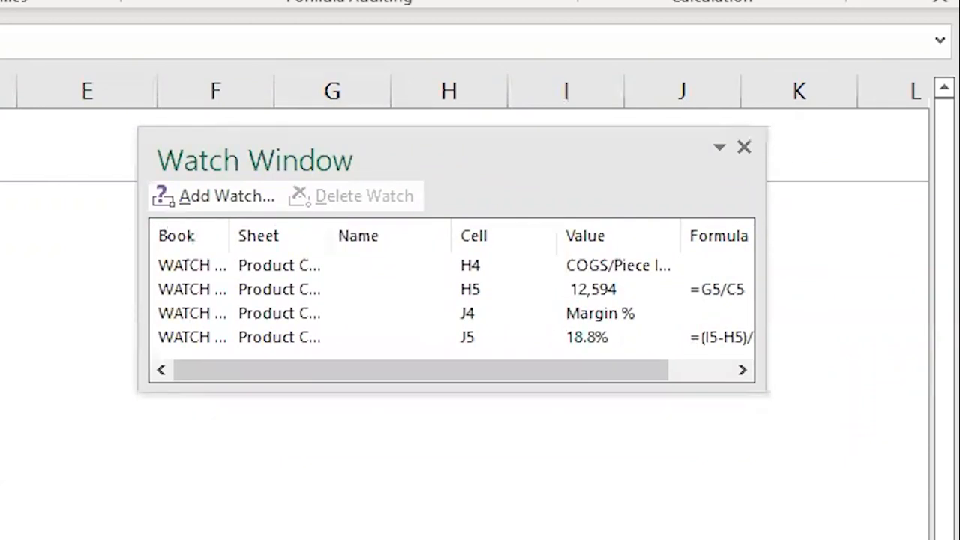
{"action": "key", "text": "ctrl+z"}
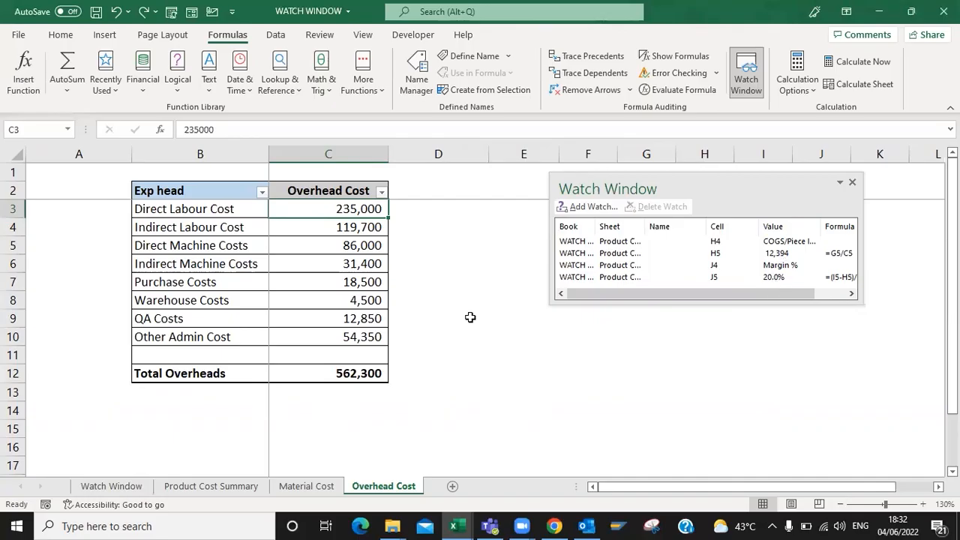
{"action": "key", "text": "Down"}
{"action": "key", "text": "Down"}
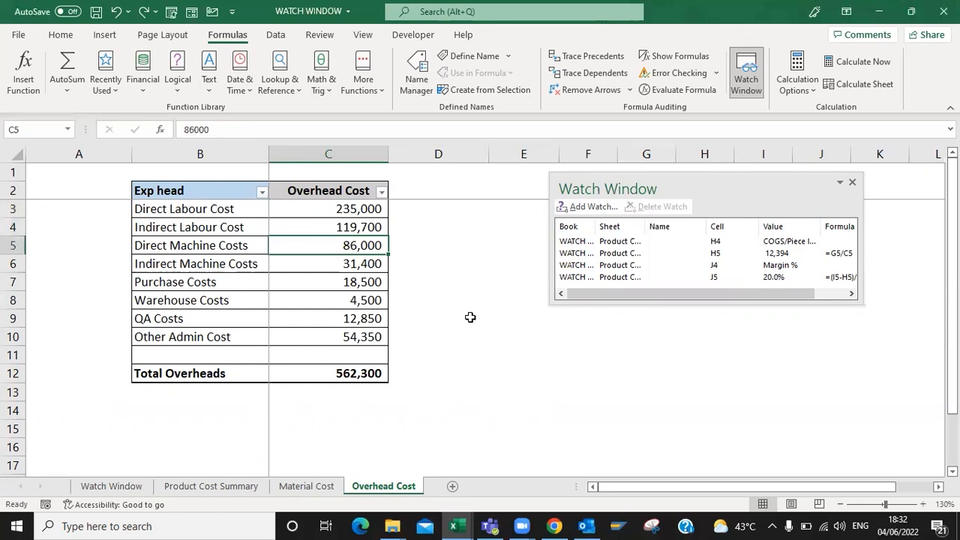
- Dock the Watch Window above the formula bar from the Material Cost sheet and check it on the Overhead Cost sheet
{"action": "left_click", "coordinate": [305, 487]}
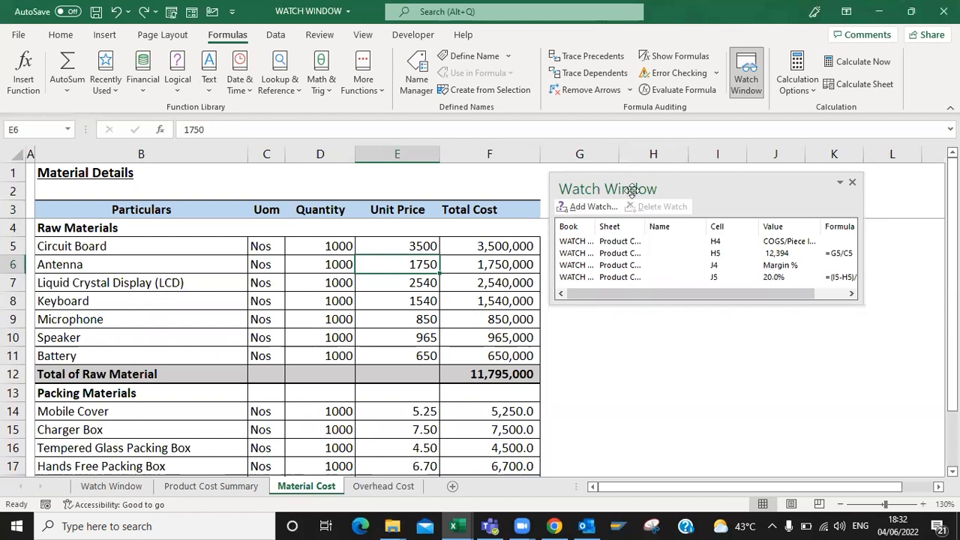
{"action": "left_click_drag", "start_coordinate": [685, 192], "coordinate": [295, 116]}
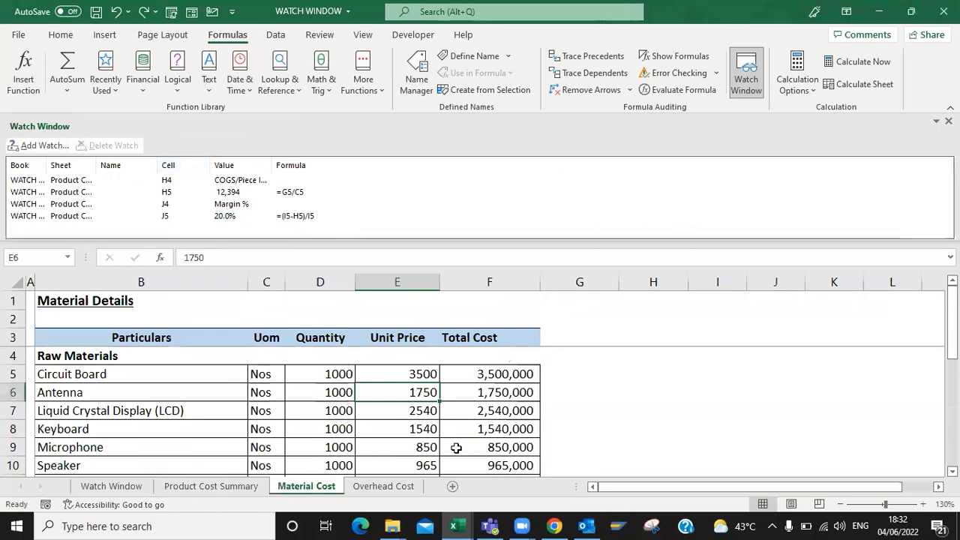
{"action": "left_click", "coordinate": [384, 485]}
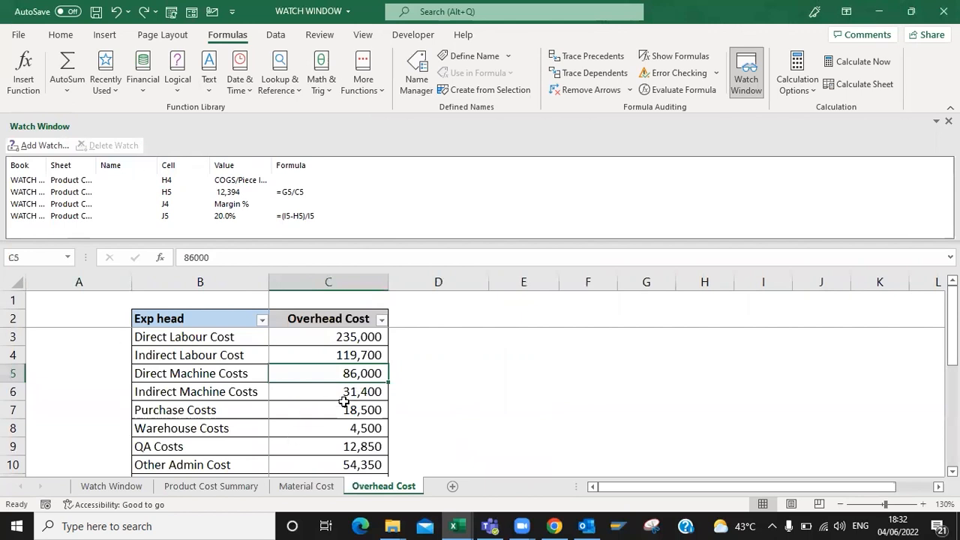
- Set the Mobile Cover unit price to 10 under Packing Materials on the Material Cost sheet
{"action": "left_click", "coordinate": [311, 487]}
{"action": "key", "text": "Down"}
{"action": "key", "text": "Down"}
{"action": "key", "text": "Down"}
{"action": "key", "text": "Down"}
{"action": "key", "text": "Down"}
{"action": "key", "text": "Down"}
{"action": "key", "text": "Down"}
{"action": "key", "text": "Down"}
{"action": "key", "text": "Down"}
{"action": "key", "text": "Down"}
{"action": "key", "text": "Down"}
{"action": "key", "text": "Down"}
{"action": "key", "text": "Down"}
{"action": "key", "text": "Up"}
{"action": "key", "text": "Up"}
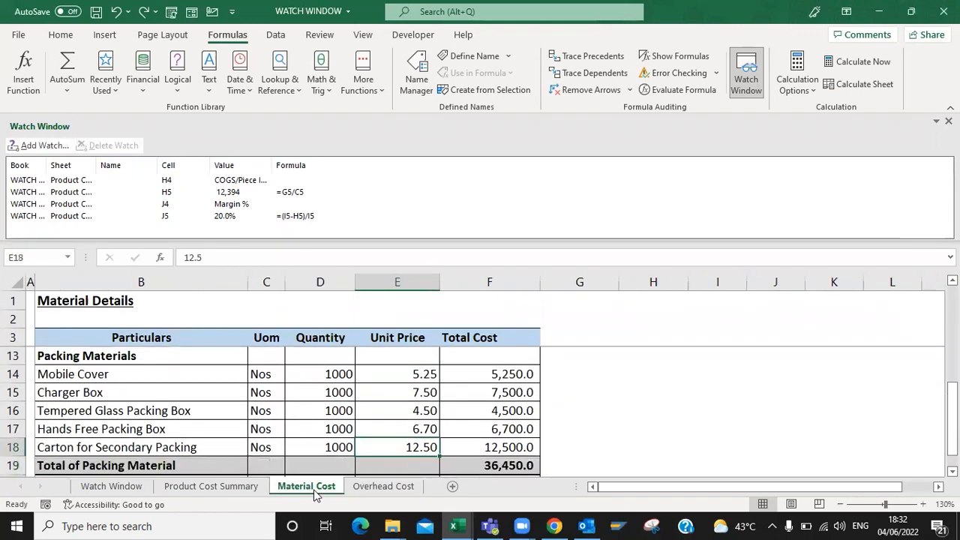
{"action": "key", "text": "Down"}
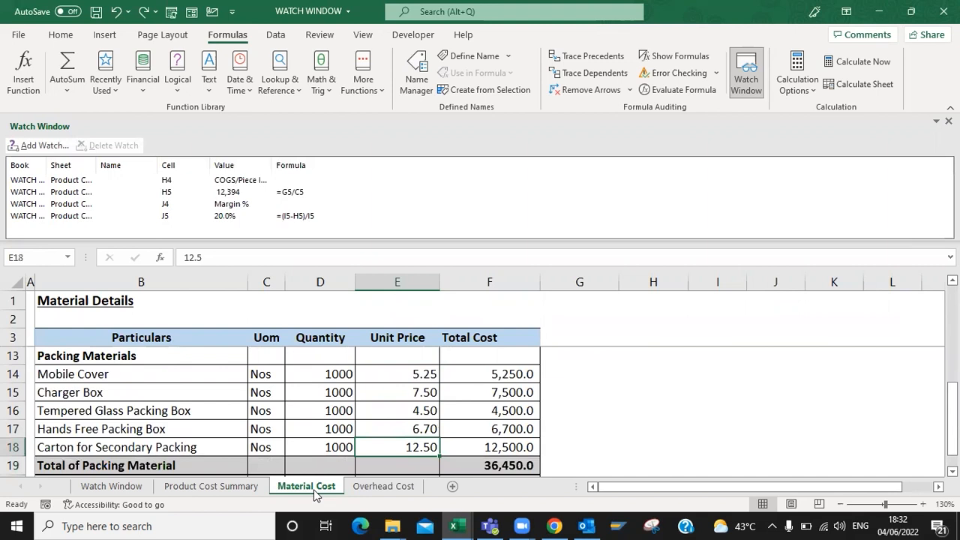
{"action": "key", "text": "Up"}
{"action": "key", "text": "Up"}
{"action": "key", "text": "Up"}
{"action": "key", "text": "Up"}
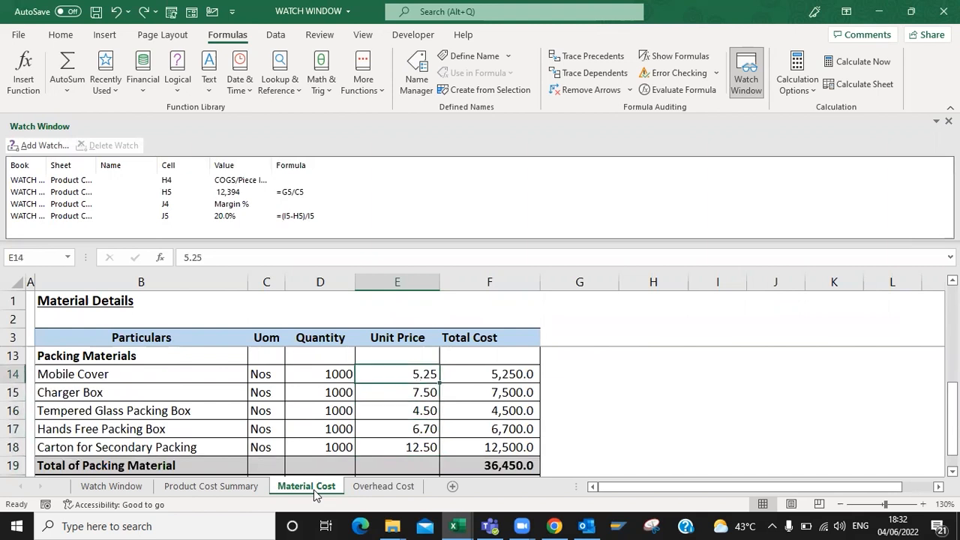
{"action": "type", "text": "10"}
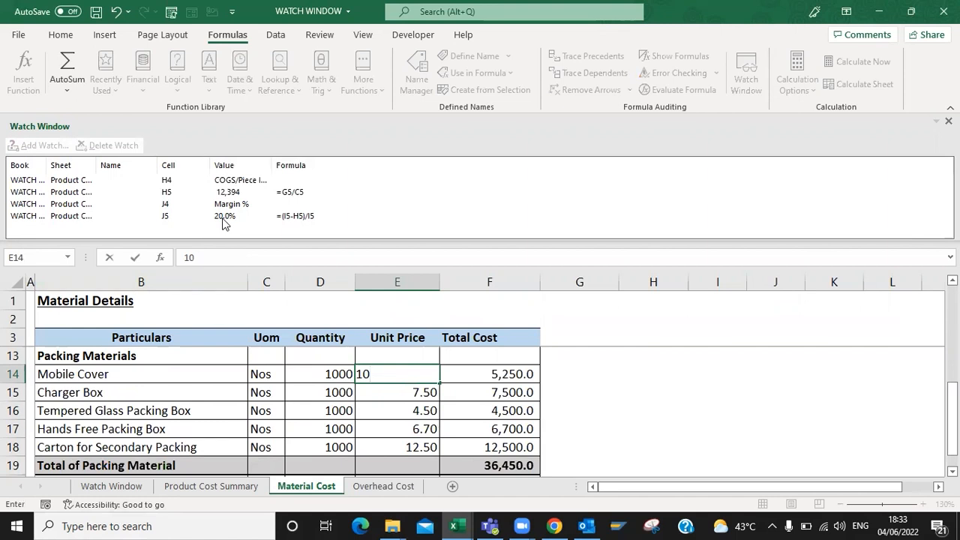
{"action": "key", "text": "Return"}
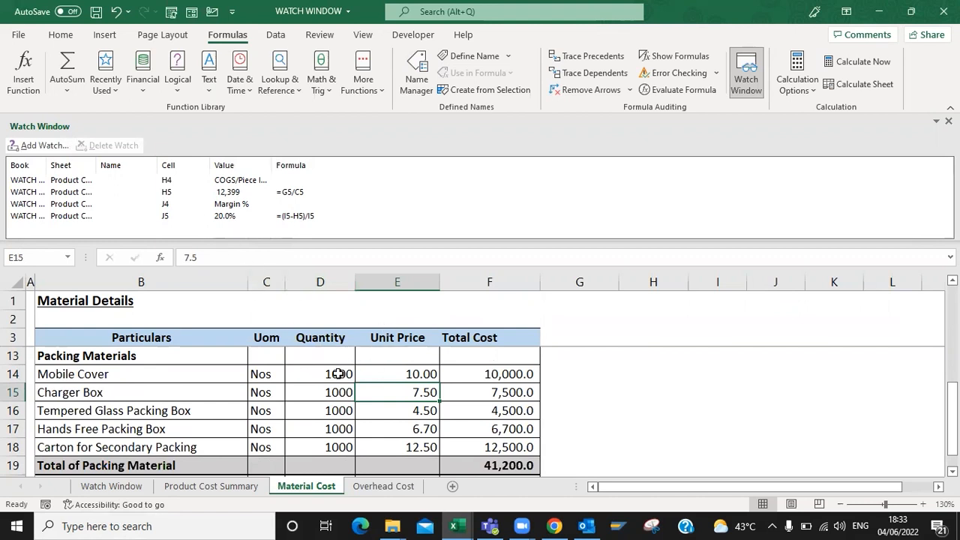
- Set the Antenna unit price to 2500 under Raw Materials on the Material Cost sheet
{"action": "key", "text": "Up"}
{"action": "key", "text": "Up"}
{"action": "key", "text": "Up"}
{"action": "key", "text": "Up"}
{"action": "key", "text": "Up"}
{"action": "key", "text": "Up"}
{"action": "key", "text": "Up"}
{"action": "key", "text": "Up"}
{"action": "key", "text": "Up"}
{"action": "key", "text": "Up"}
{"action": "key", "text": "Down"}
{"action": "key", "text": "Down"}
{"action": "key", "text": "Up"}
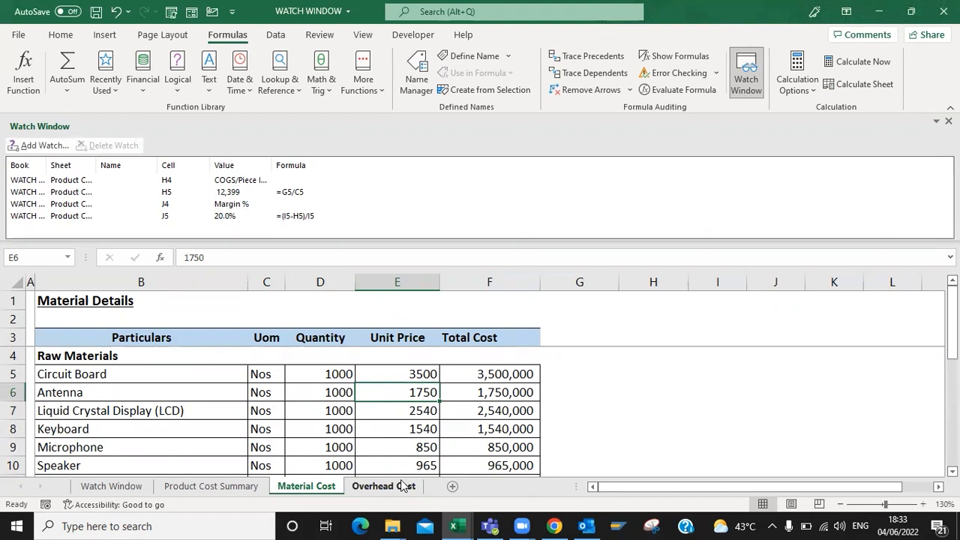
{"action": "type", "text": "2500"}
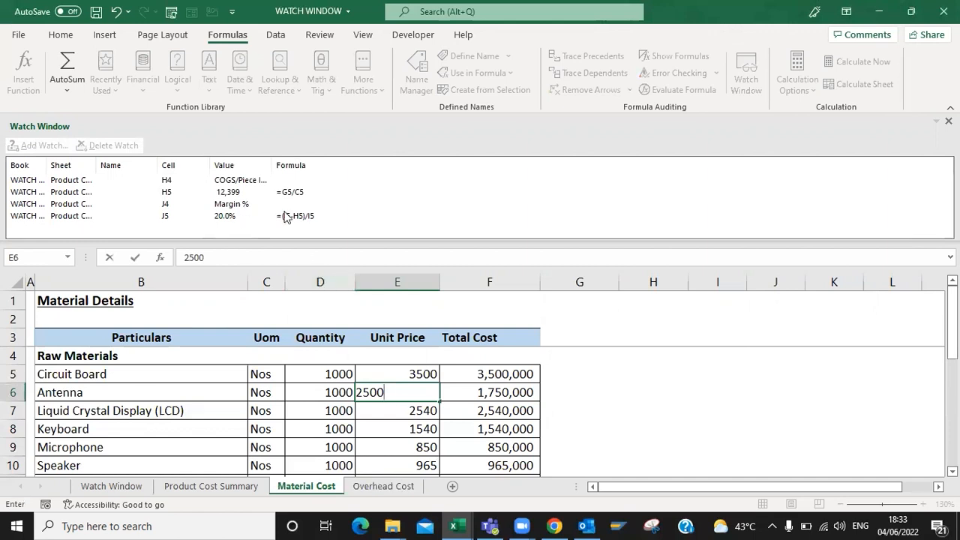
{"action": "key", "text": "Return"}
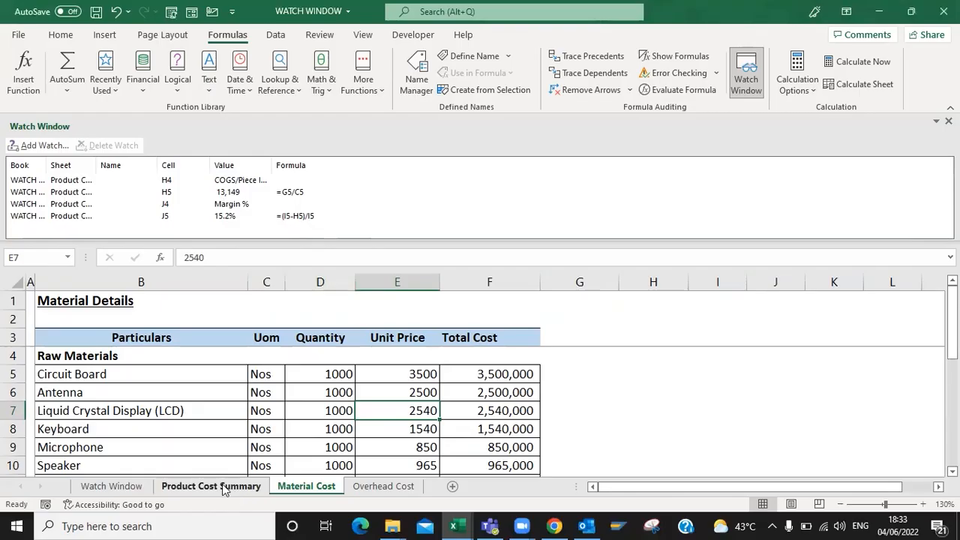
- Check the Product Cost Summary and Overhead Cost sheets against the watched values, and return to the Material Cost sheet
{"action": "left_click", "coordinate": [223, 486]}
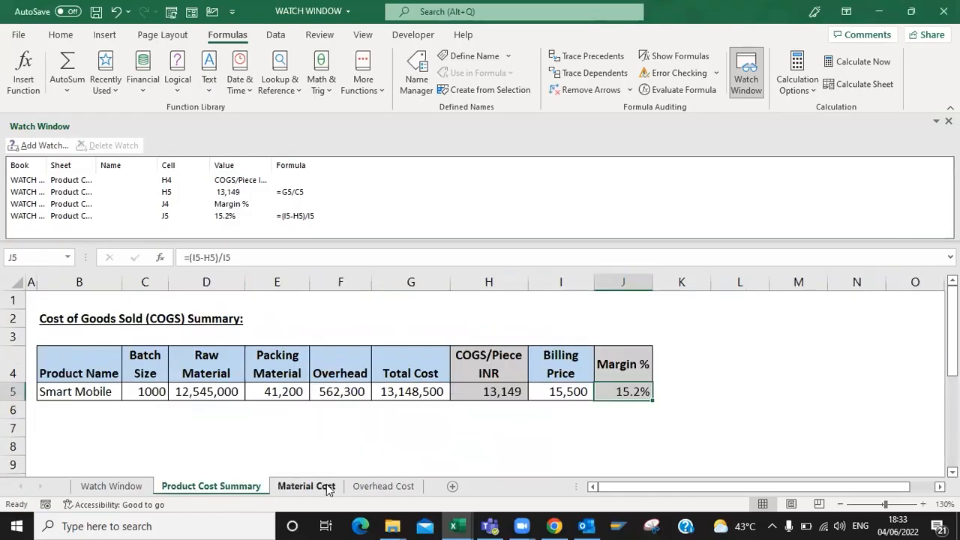
{"action": "left_click", "coordinate": [361, 489]}
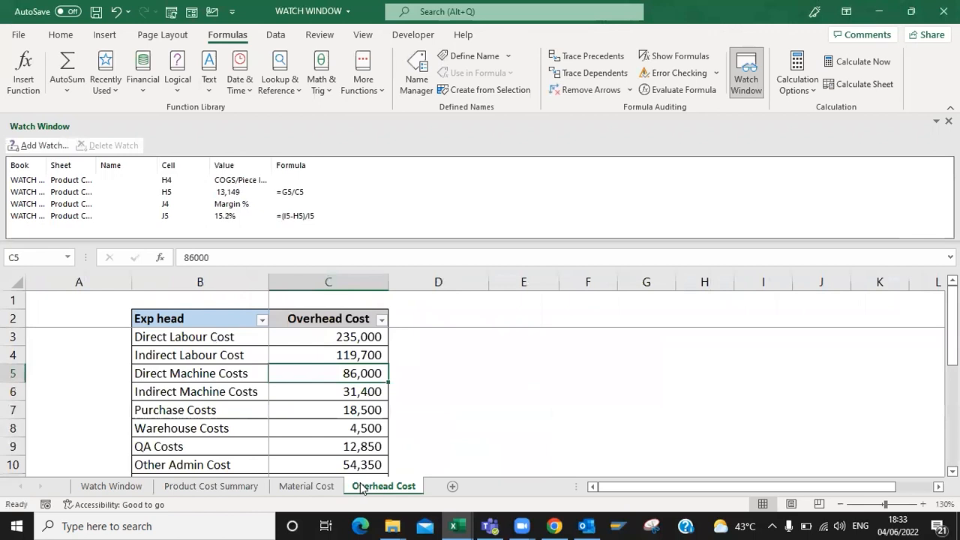
{"action": "left_click", "coordinate": [313, 487]}
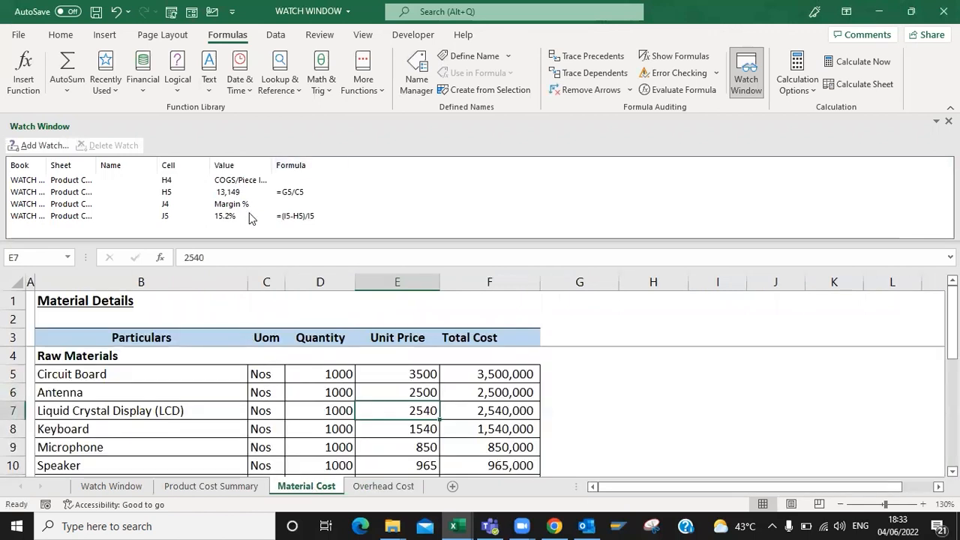